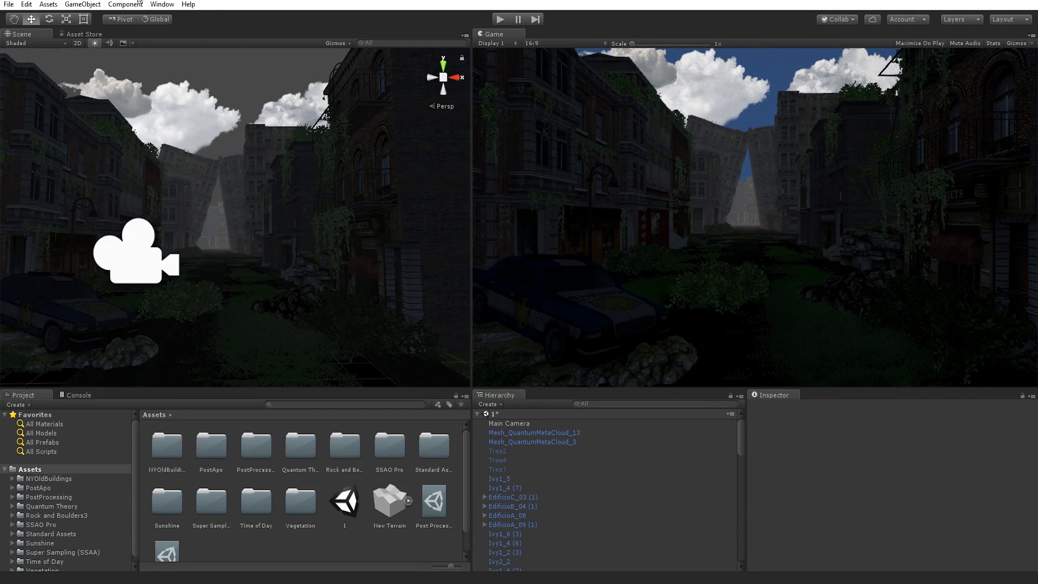
- Open the Lighting settings window from the Window > Lighting menu
left_click(162, 4)
mouse_move(126, 4)
mouse_move(162, 4)
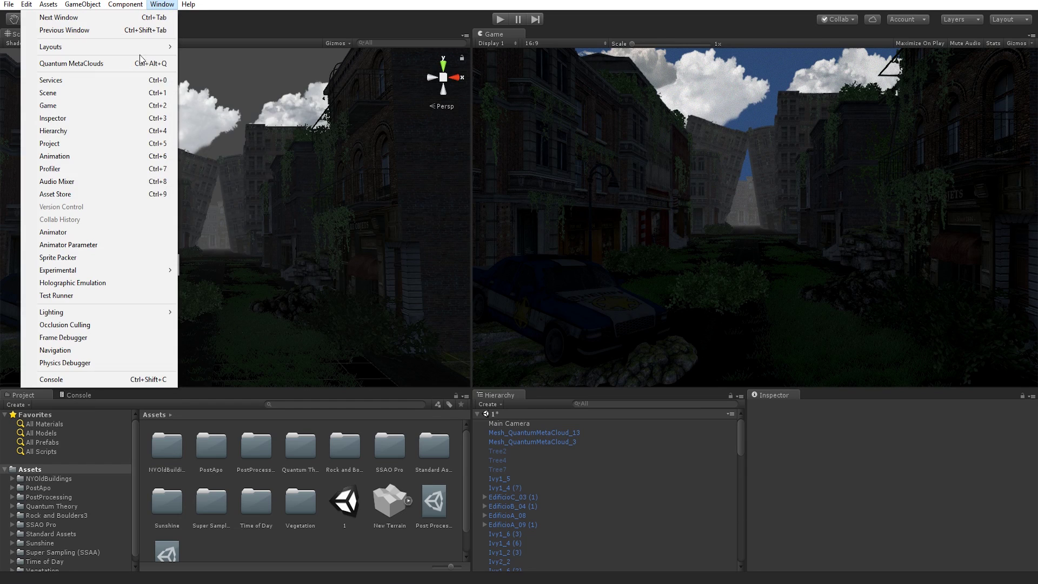
mouse_move(102, 306)
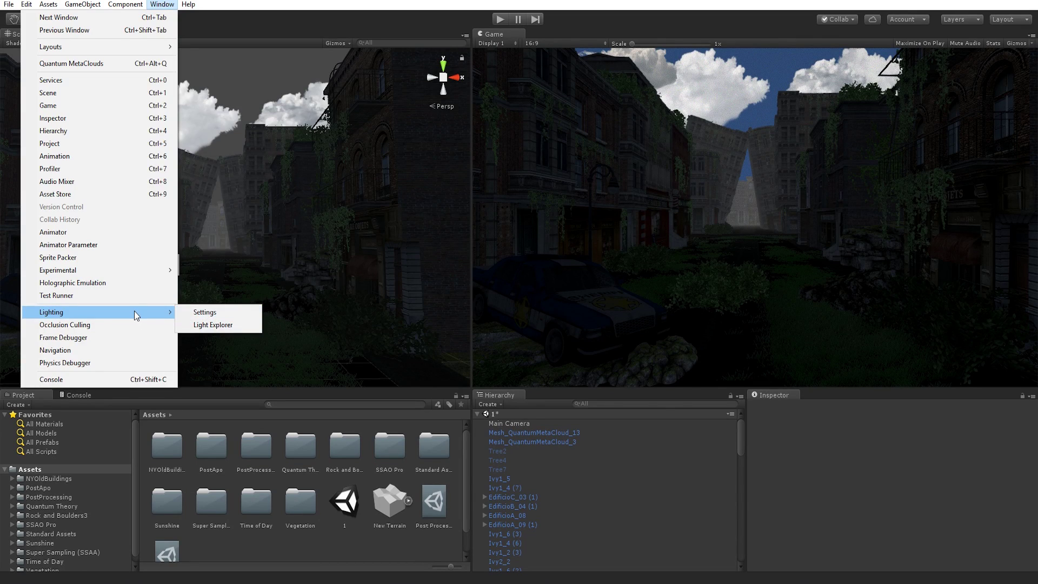
left_click(226, 310)
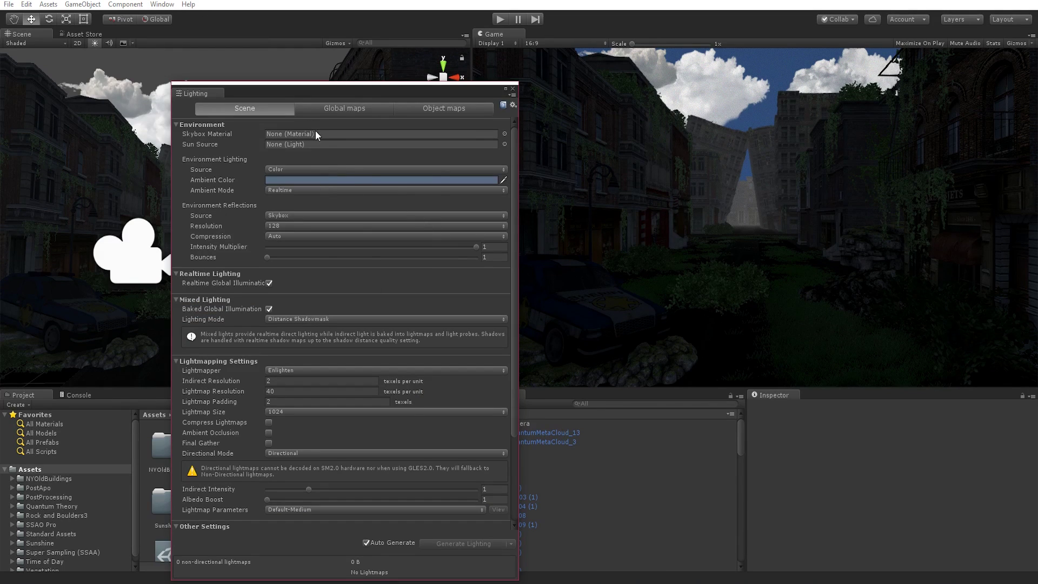
- Move the Lighting window right, collapse Realtime, Mixed, Lightmapping and Other Settings, and open the Skybox Material picker
left_click_drag(365, 92, 692, 48)
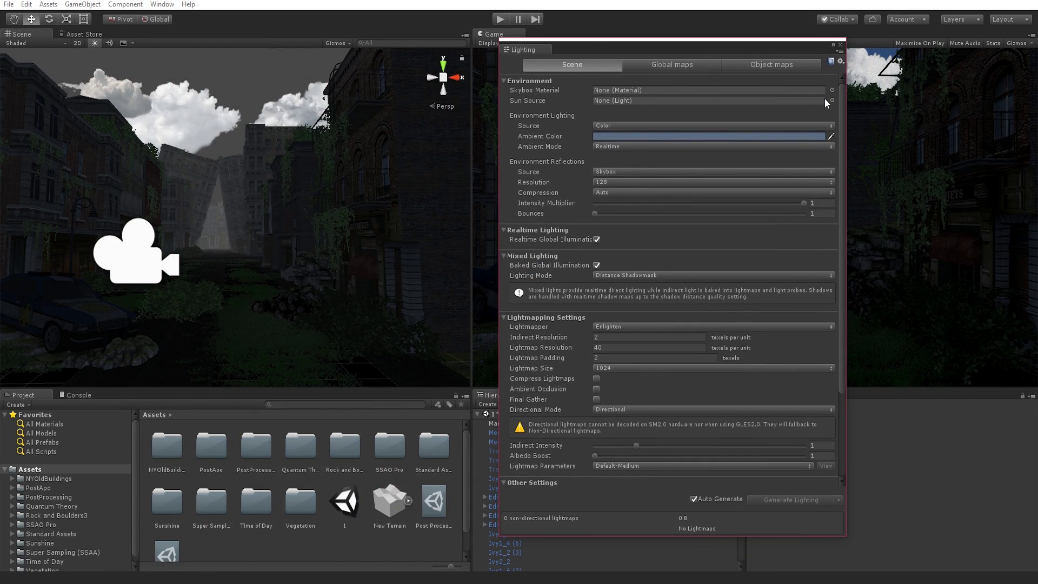
left_click(519, 231)
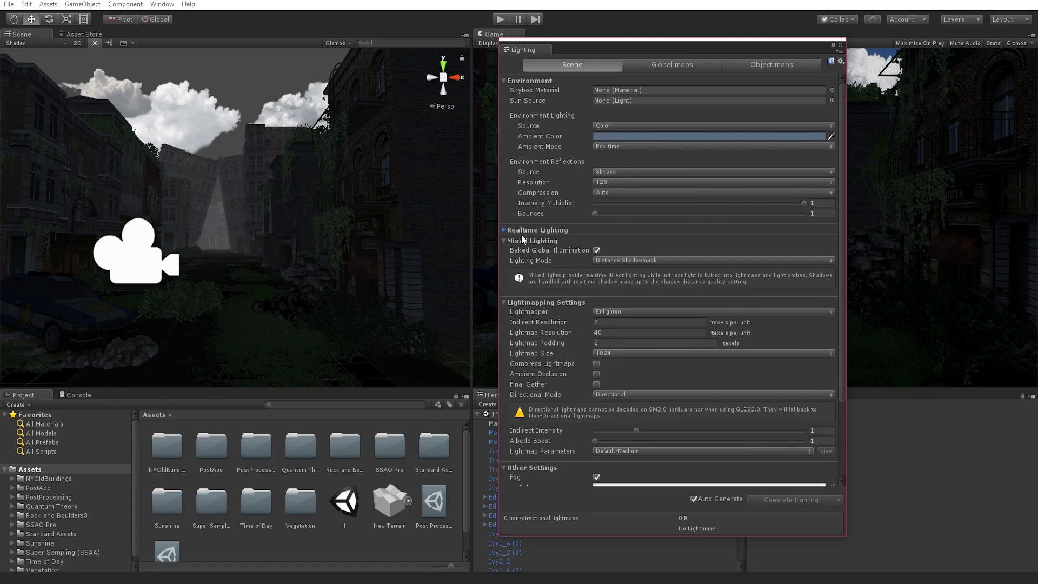
left_click(513, 241)
left_click(537, 252)
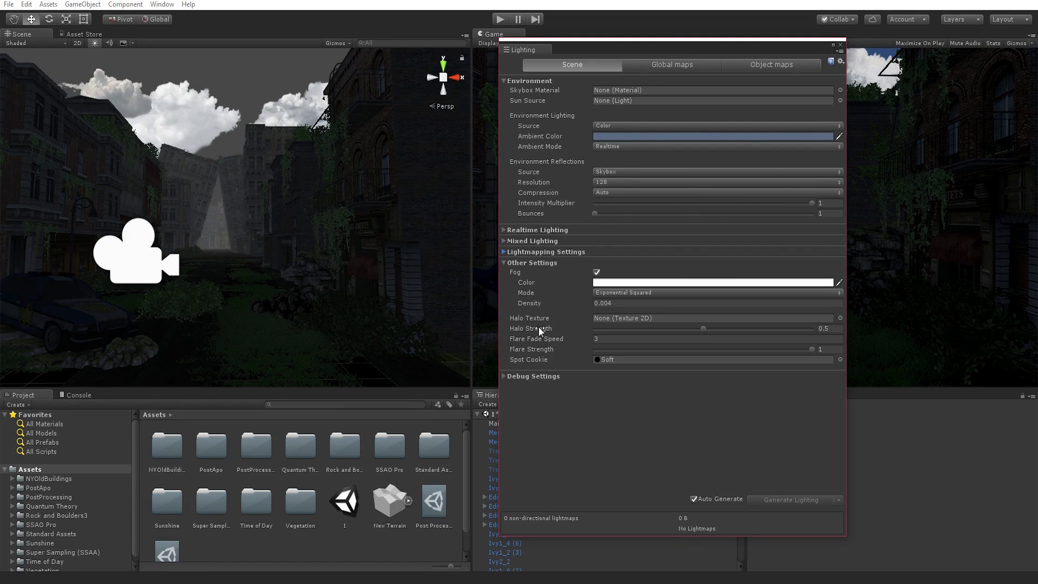
left_click(525, 265)
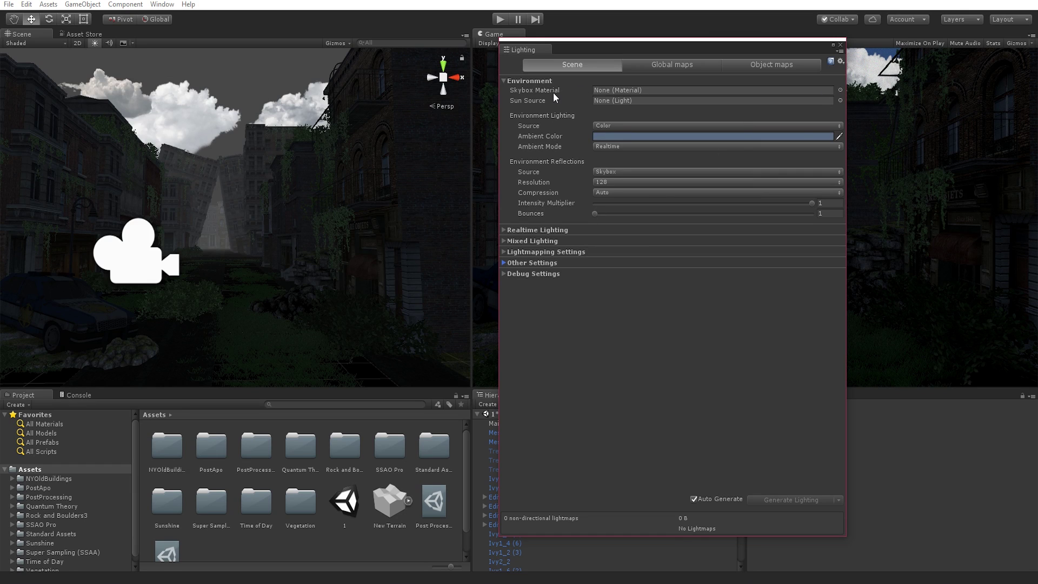
left_click(840, 90)
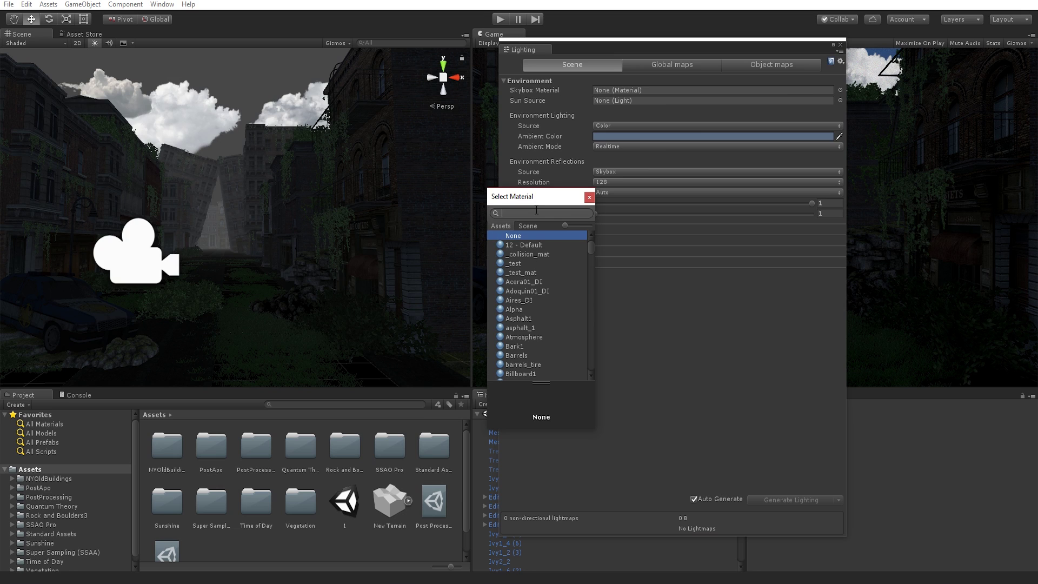
- Search 'skybox', assign Skybox1 as the sky material, and move the Lighting window over the Scene view
type("skybox")
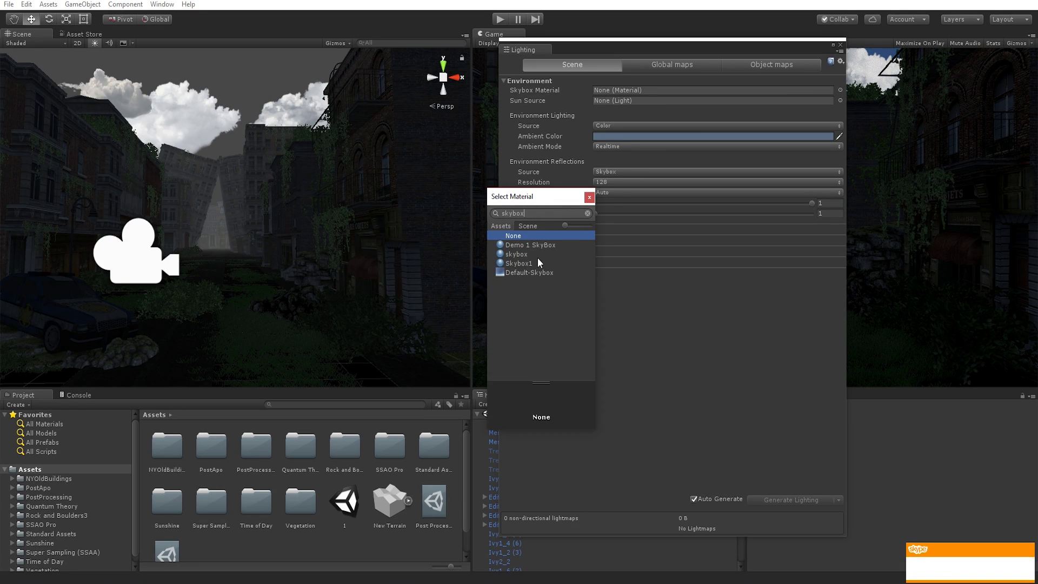
left_click(518, 263)
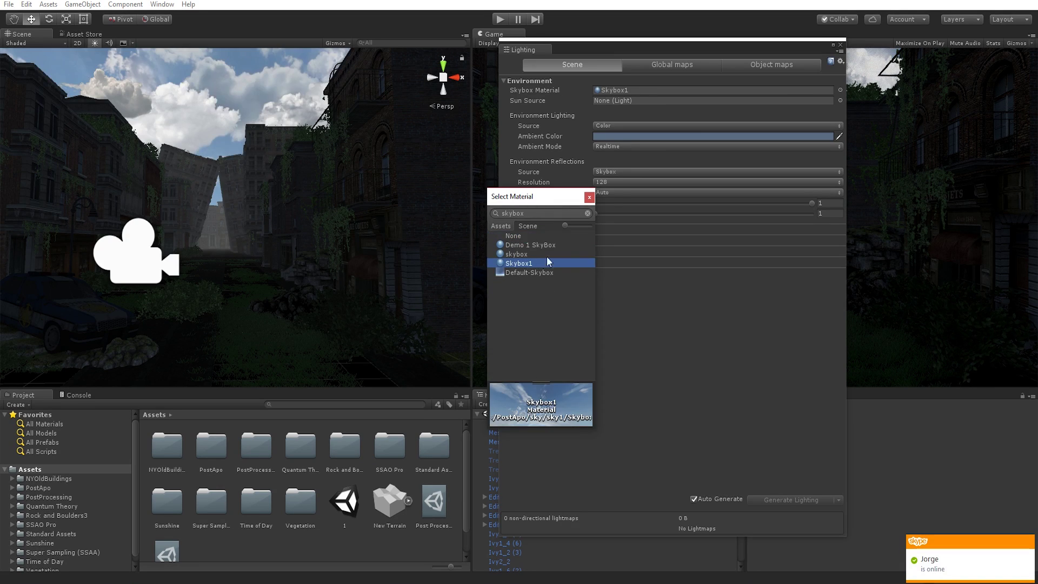
left_click(1028, 541)
left_click(708, 57)
left_click_drag(709, 56, 344, 112)
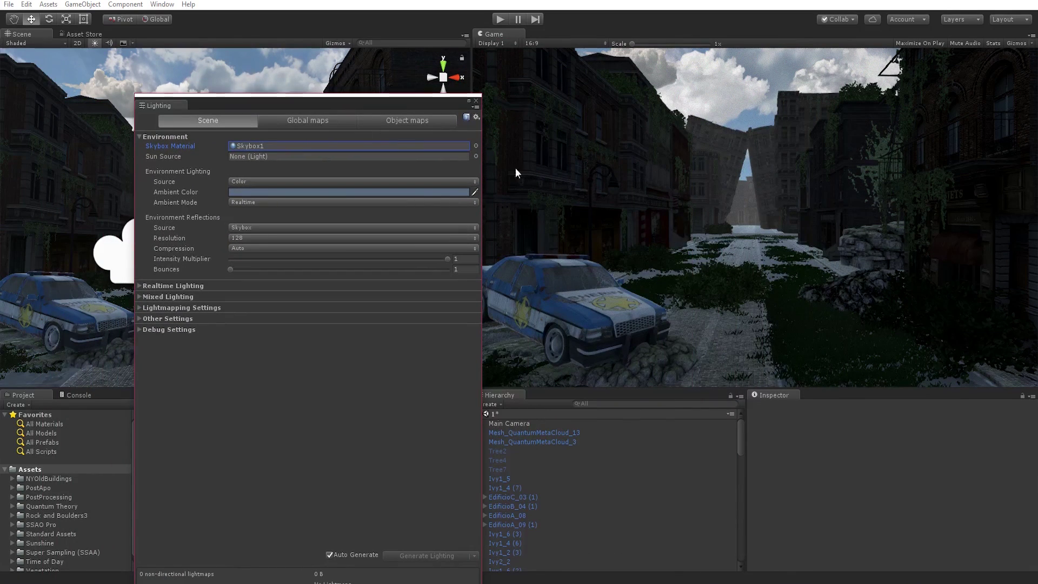
- Reopen the skybox picker, search 'skybox', and compare Demo 1 SkyBox against no sky and the skybox material
left_click(476, 146)
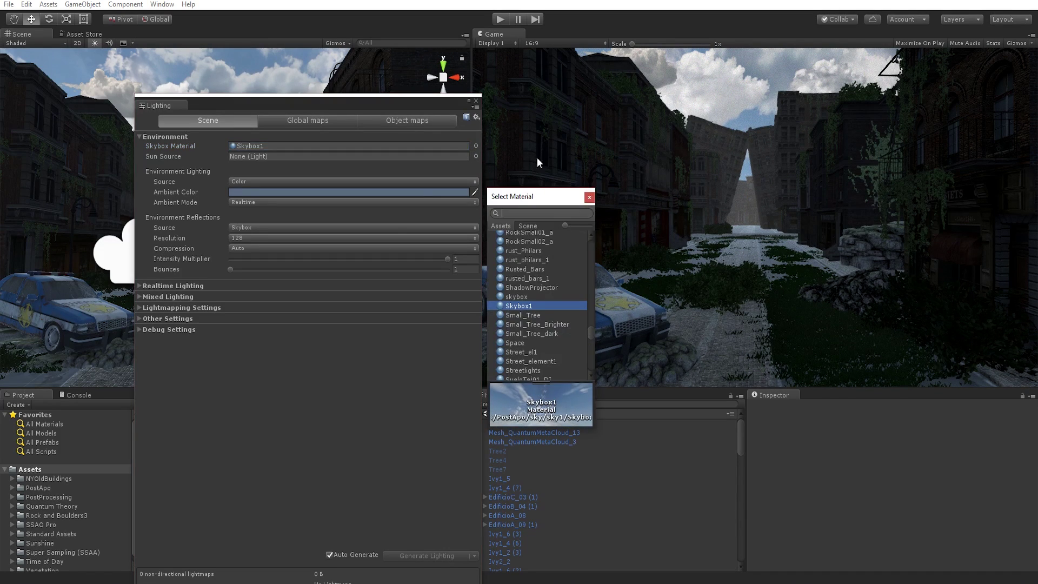
left_click_drag(508, 196, 211, 228)
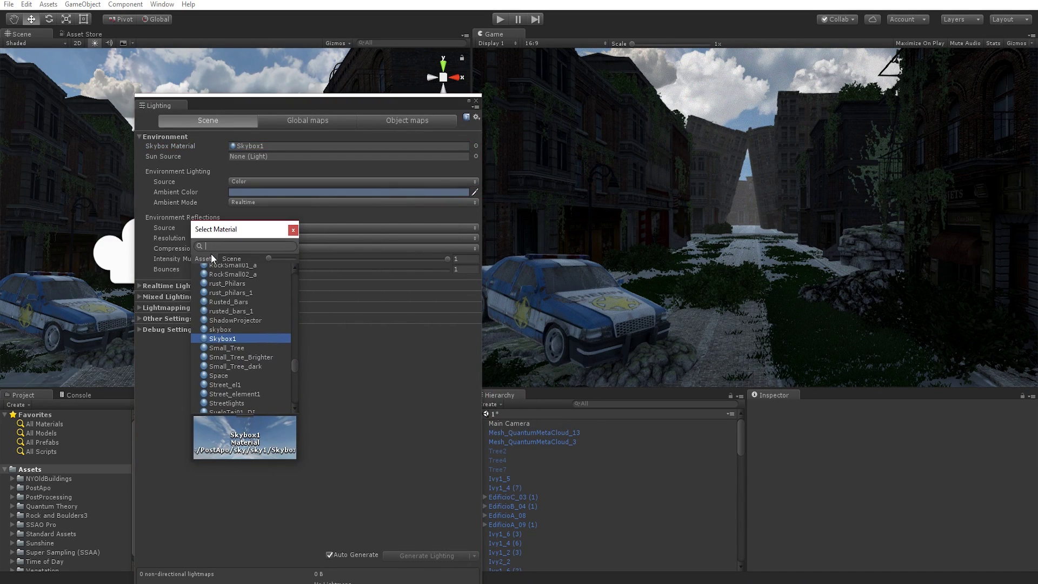
type("skybox")
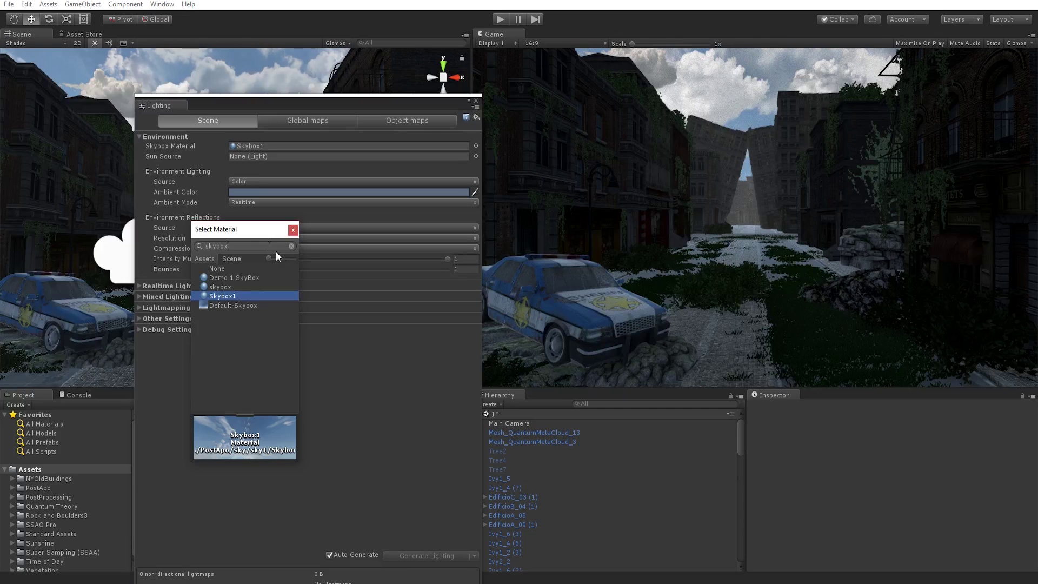
left_click(242, 281)
key("Up")
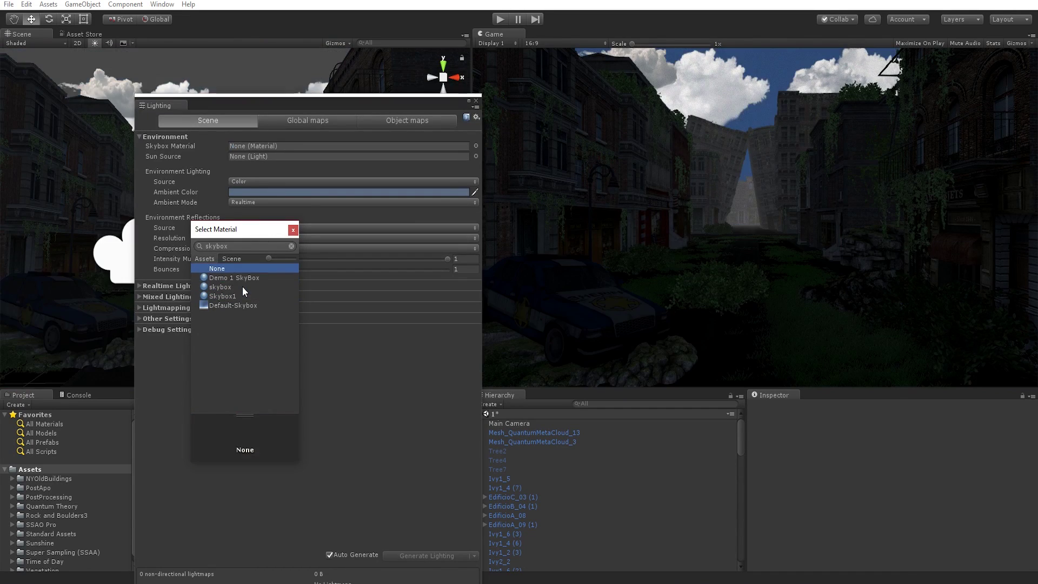
key("Down")
key("Down")
key("Up")
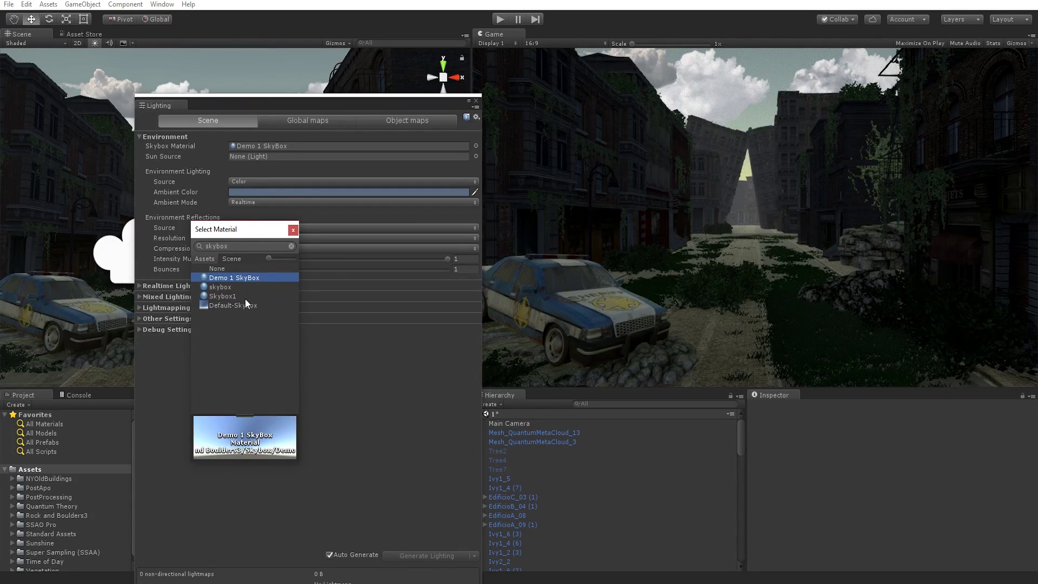
key("Down")
key("Down")
key("Down")
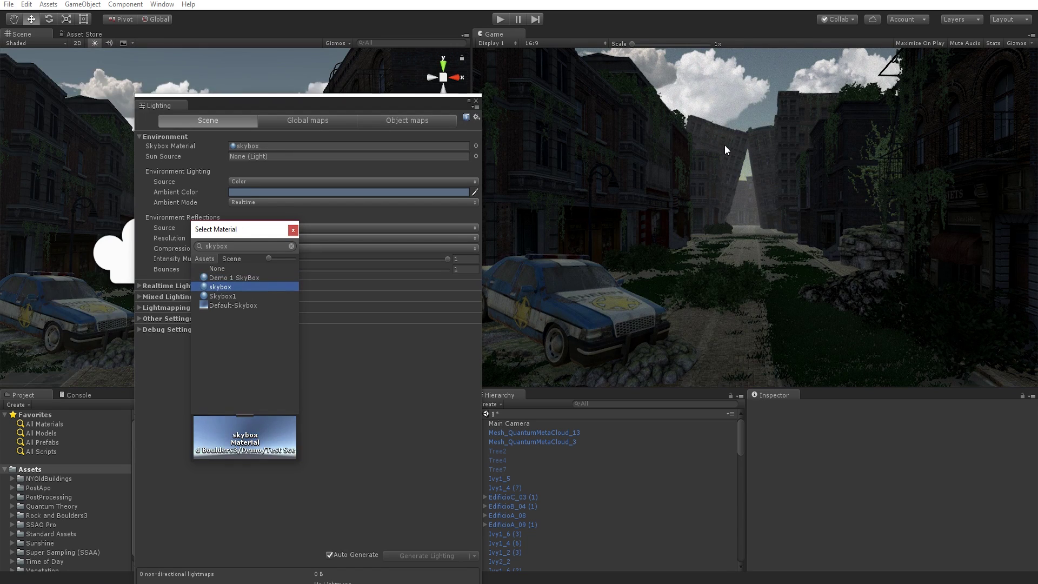
key("Up")
key("Up")
key("Up")
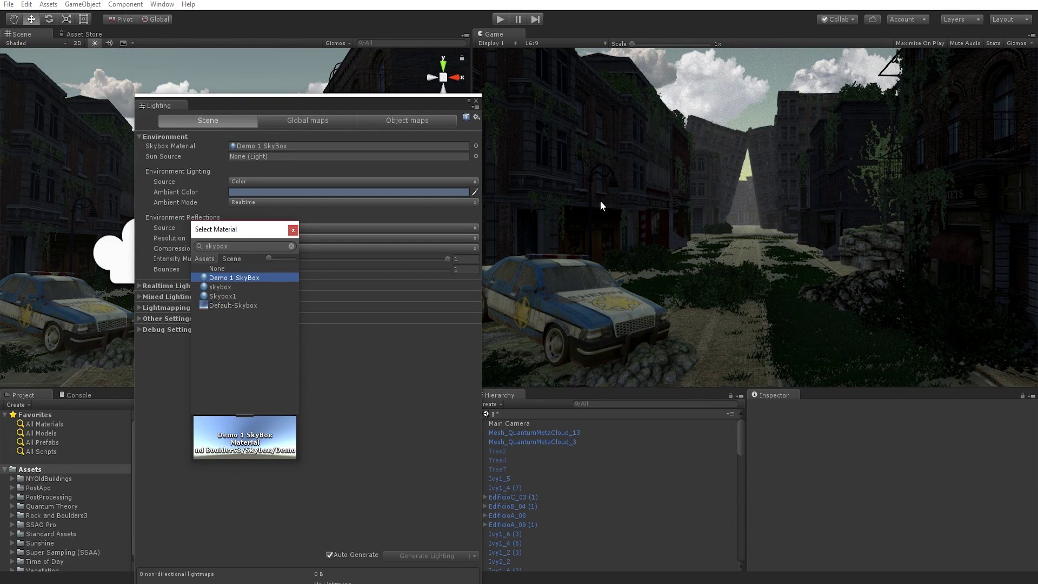
key("Down")
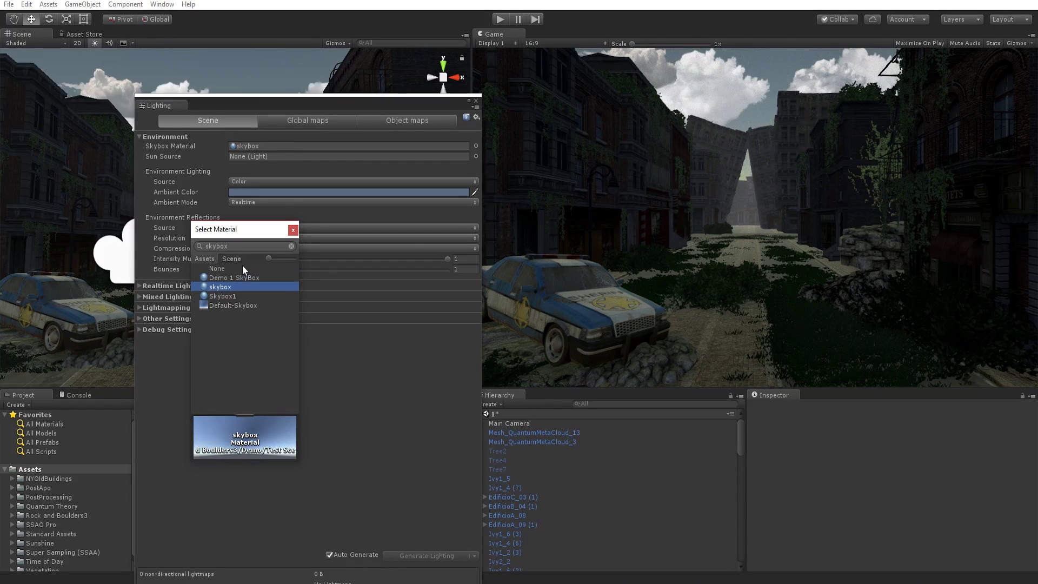
key("Up")
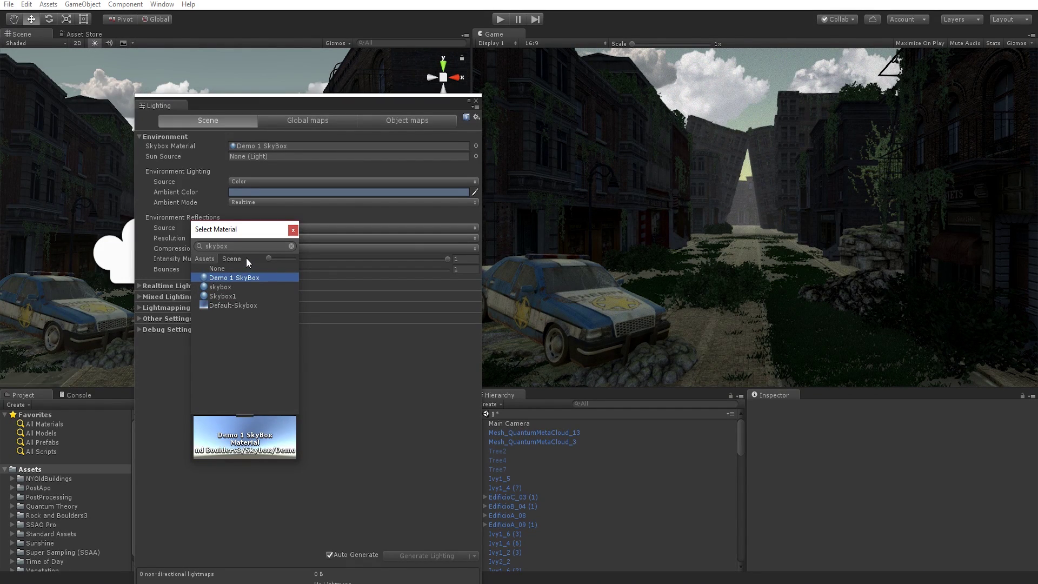
left_click(233, 288)
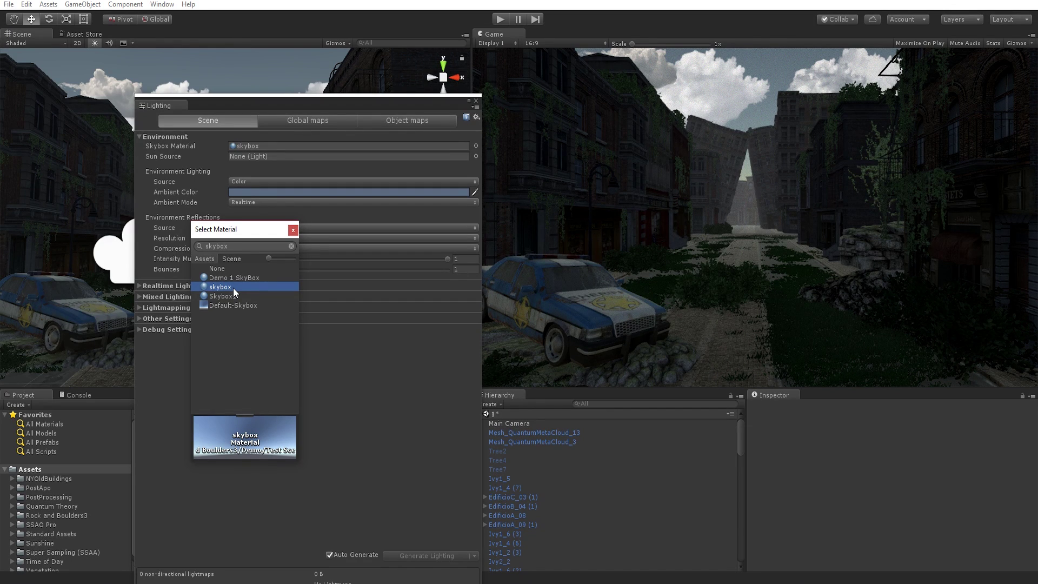
- Preview Skybox1 and Default-Skybox, then keep Default-Skybox as the sky material
key("Down")
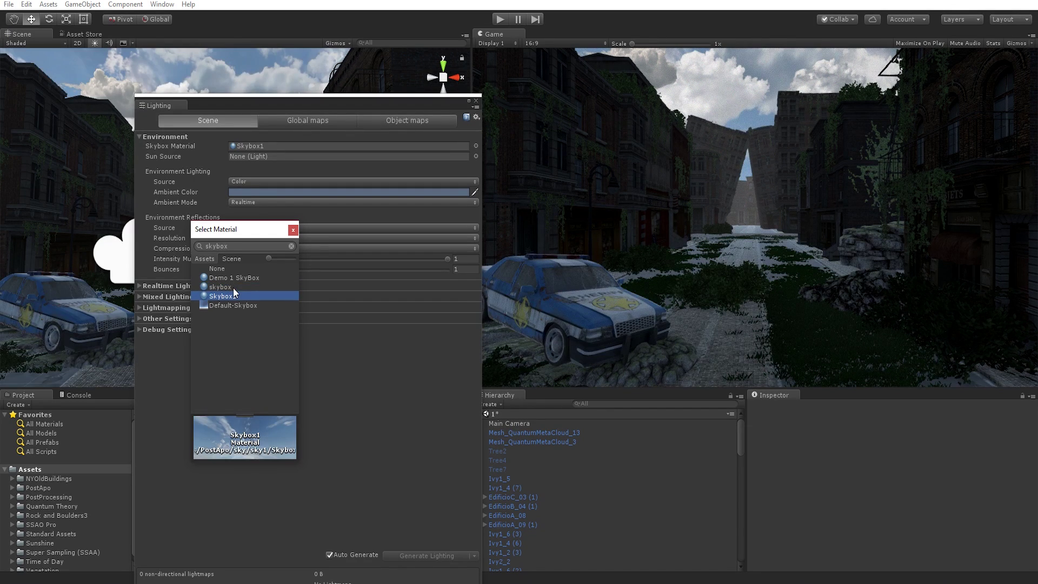
key("Down")
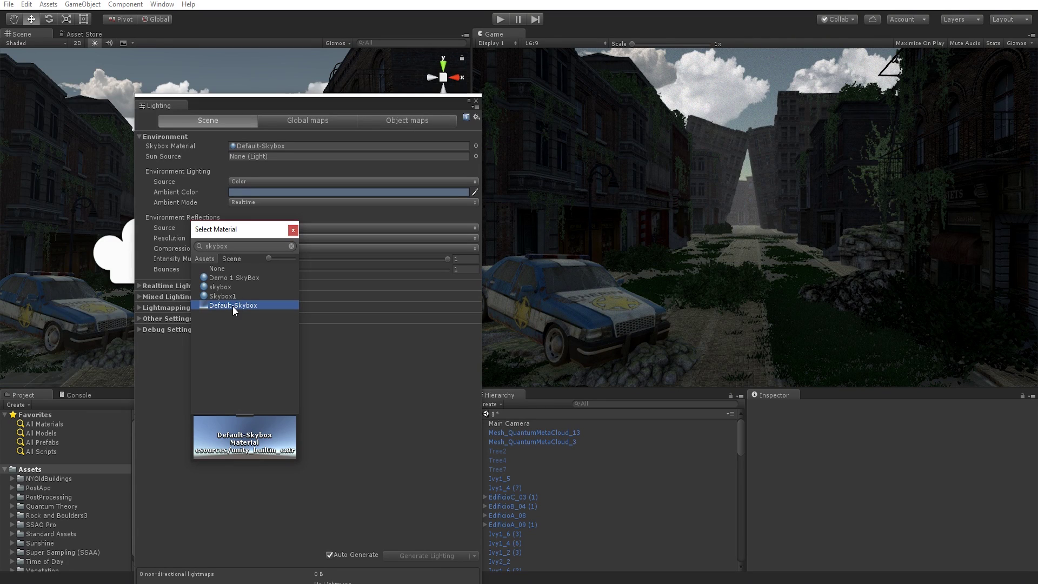
left_click(242, 280)
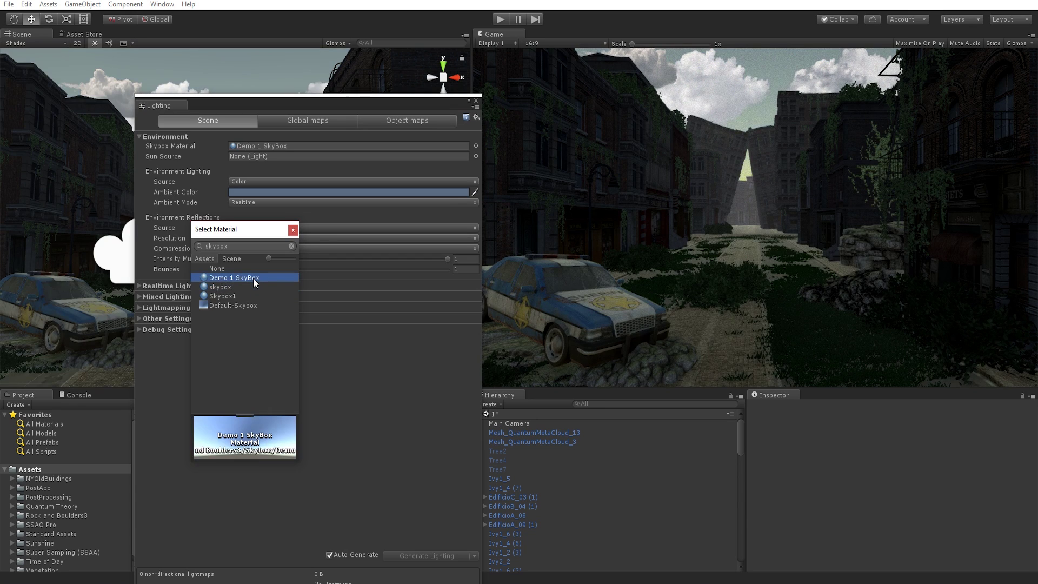
left_click(247, 305)
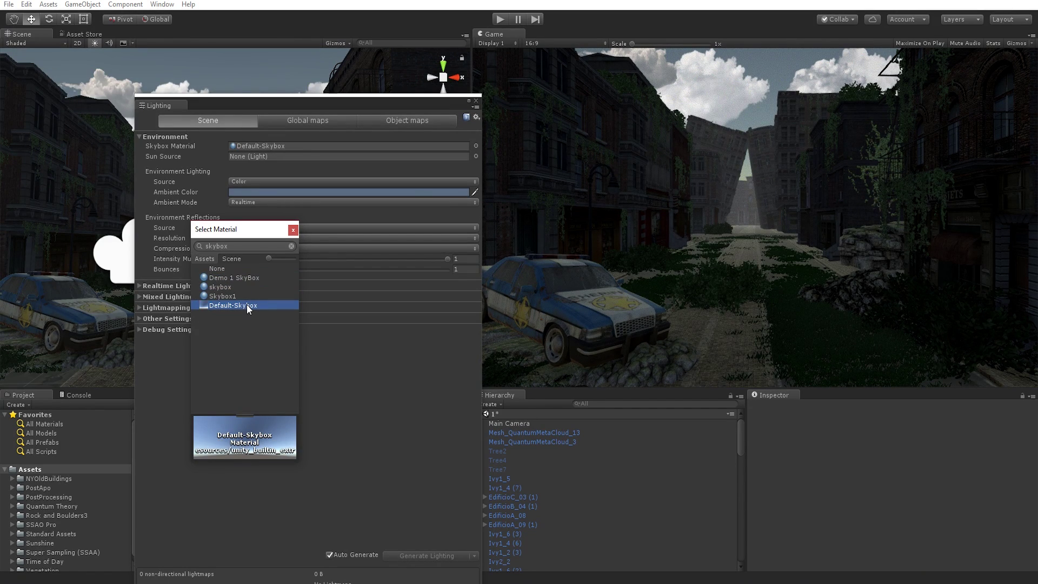
double_click(247, 305)
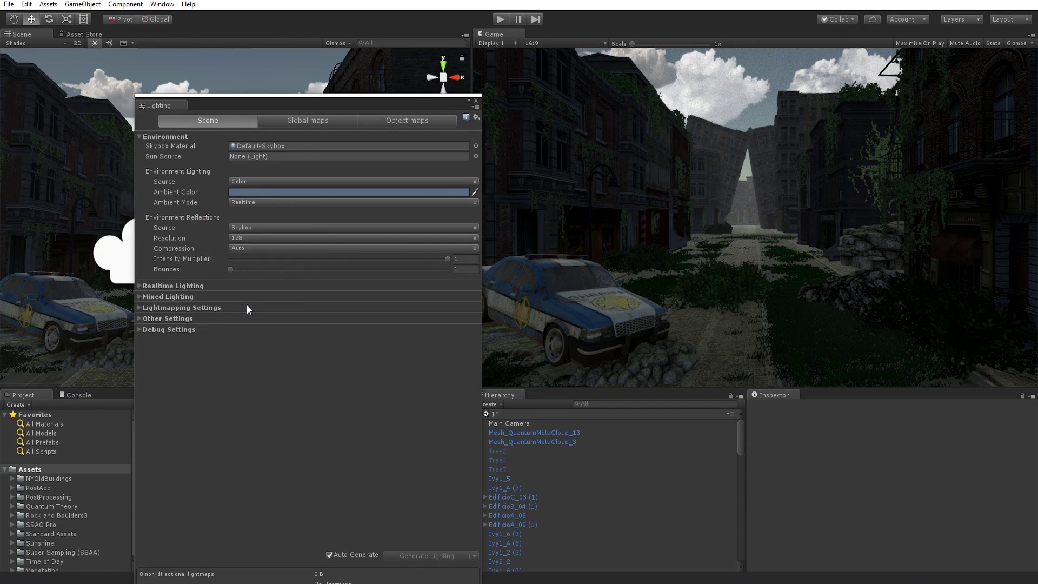
- Show the Default-Skybox material's sky properties in the Inspector and close the Lighting window
left_click(327, 147)
left_click_drag(369, 108, 761, 72)
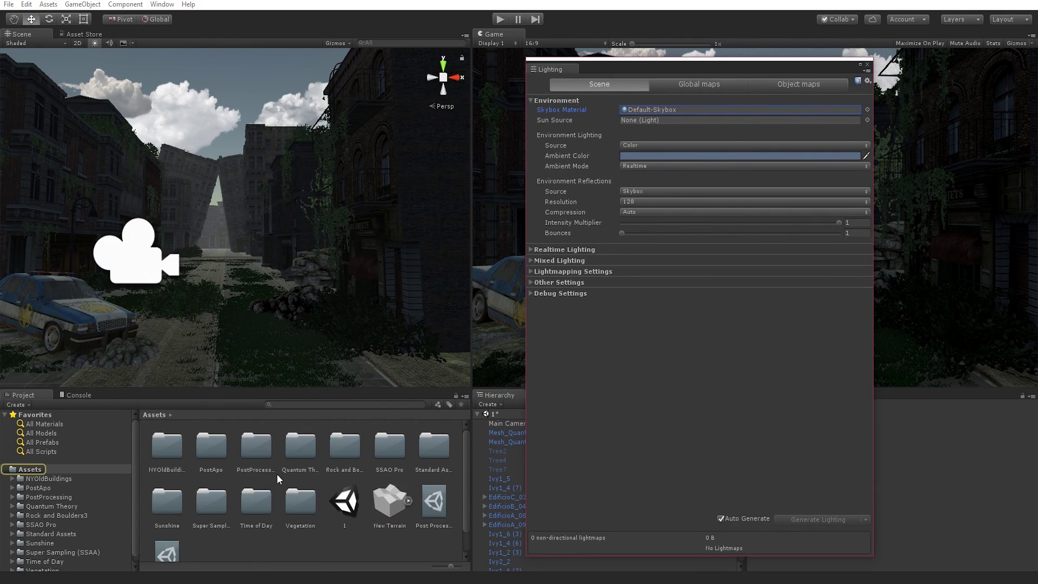
scroll(270, 473, "down", 1)
double_click(719, 109)
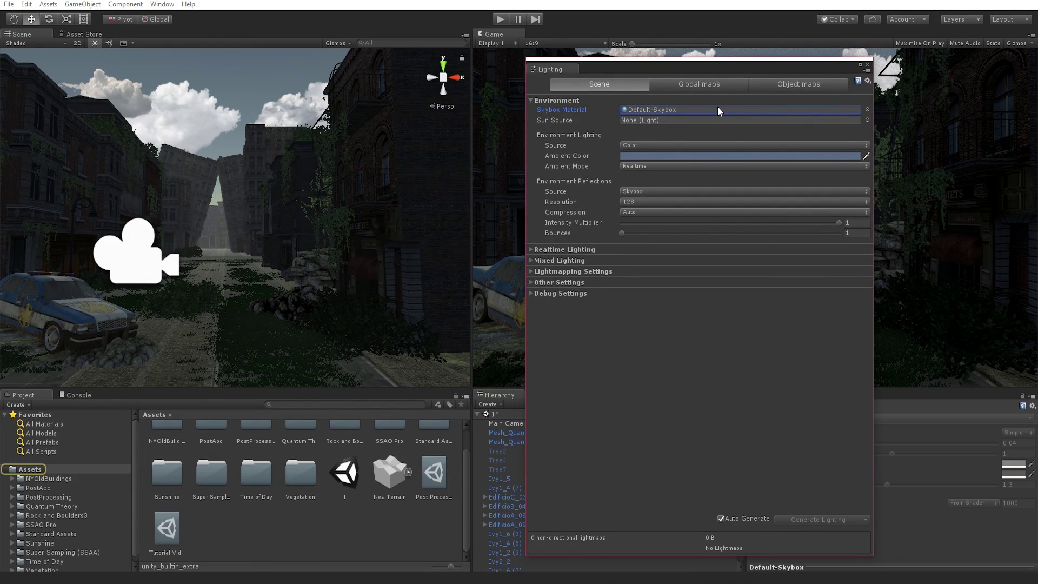
left_click(868, 65)
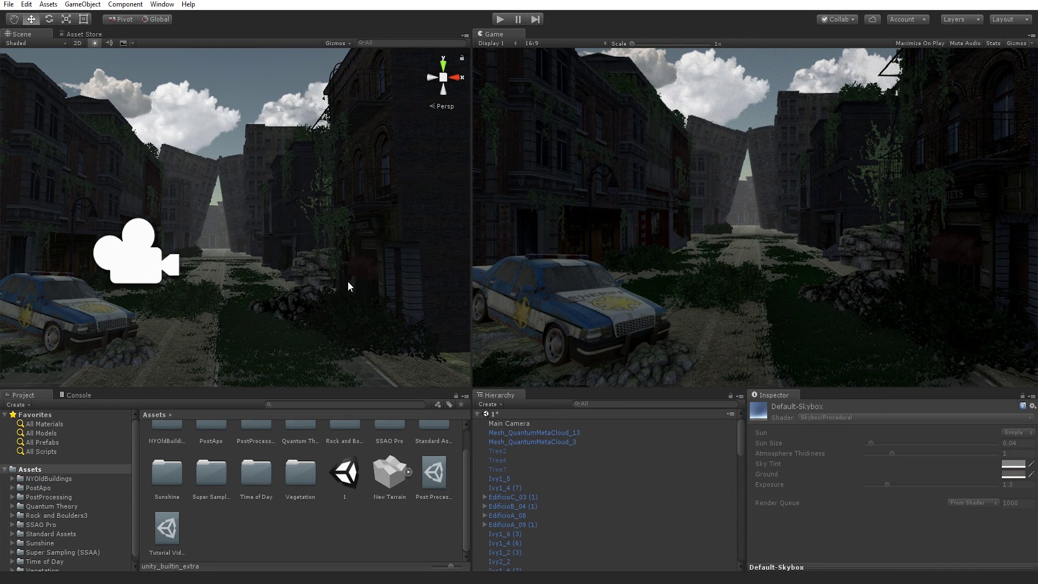
left_click_drag(296, 251, 346, 254, "alt")
scroll(602, 476, "down", 5)
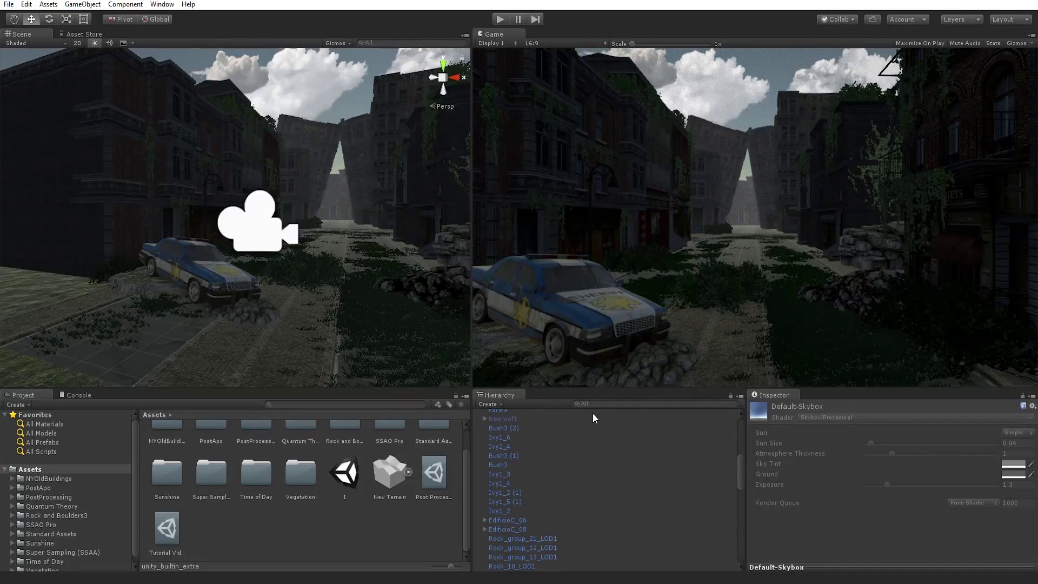
- Create a Directional Light from the GameObject > Light menu
left_click(82, 5)
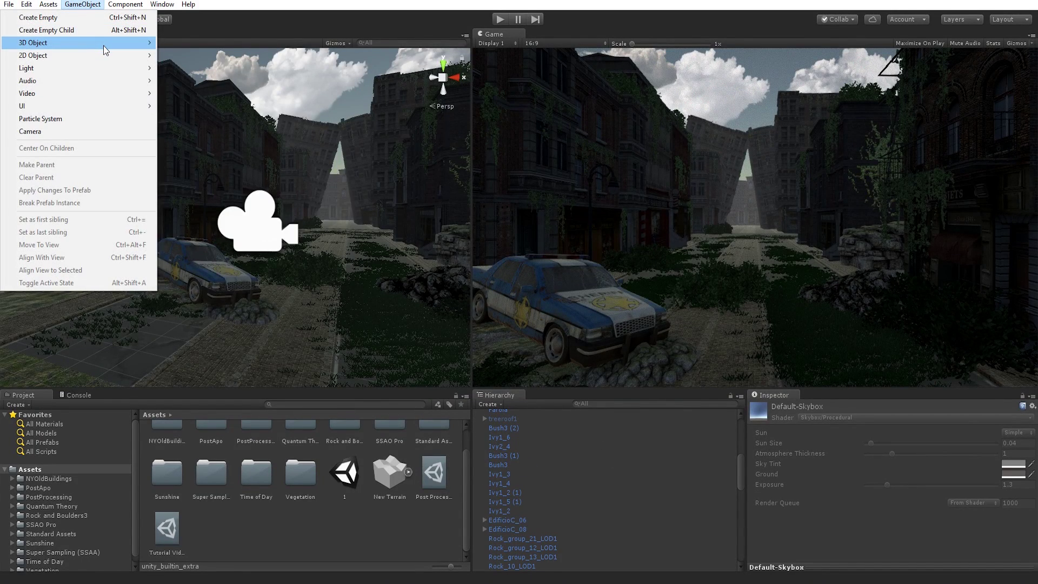
mouse_move(105, 45)
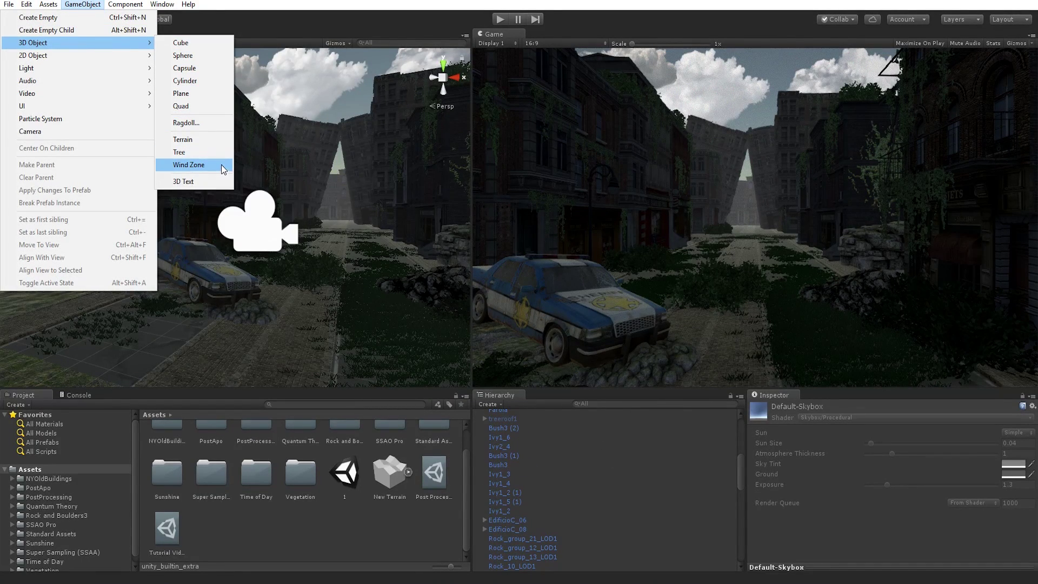
mouse_move(62, 68)
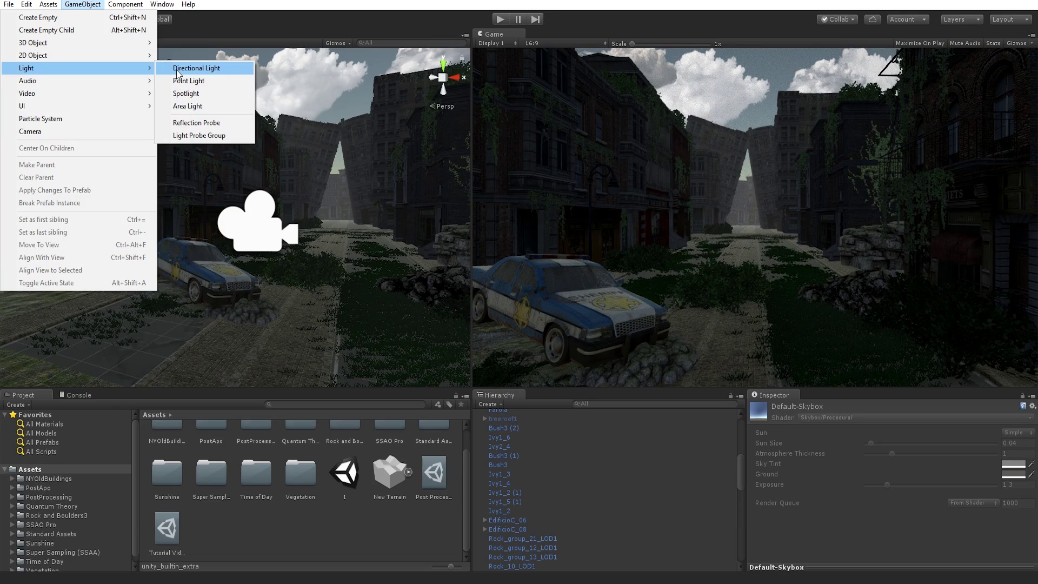
left_click(178, 74)
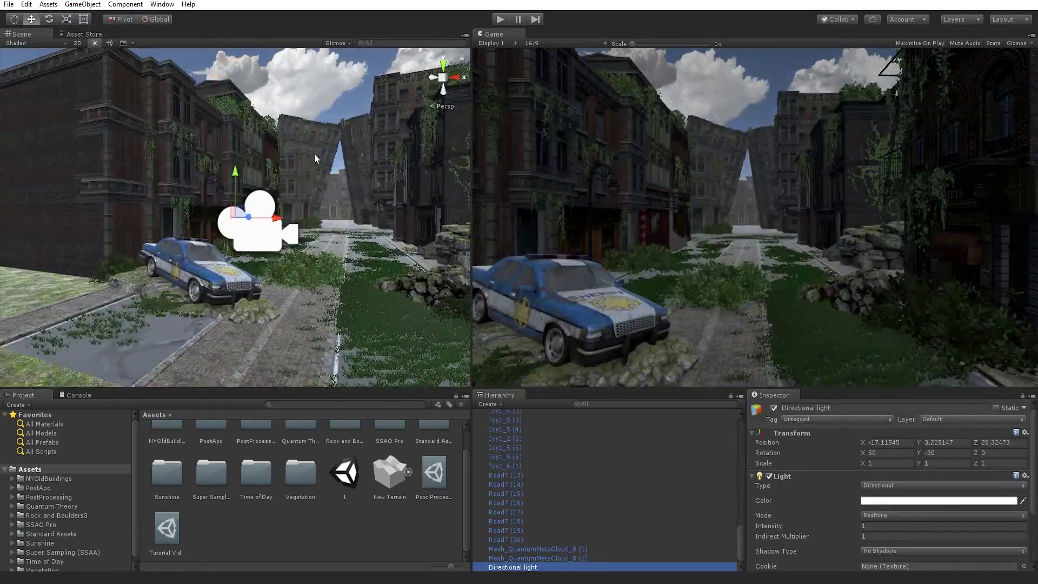
- Raise the light above the street and tilt it to rotation 81.239, -76.202, -27.711
left_click_drag(172, 183, 259, 54, "alt")
key("w")
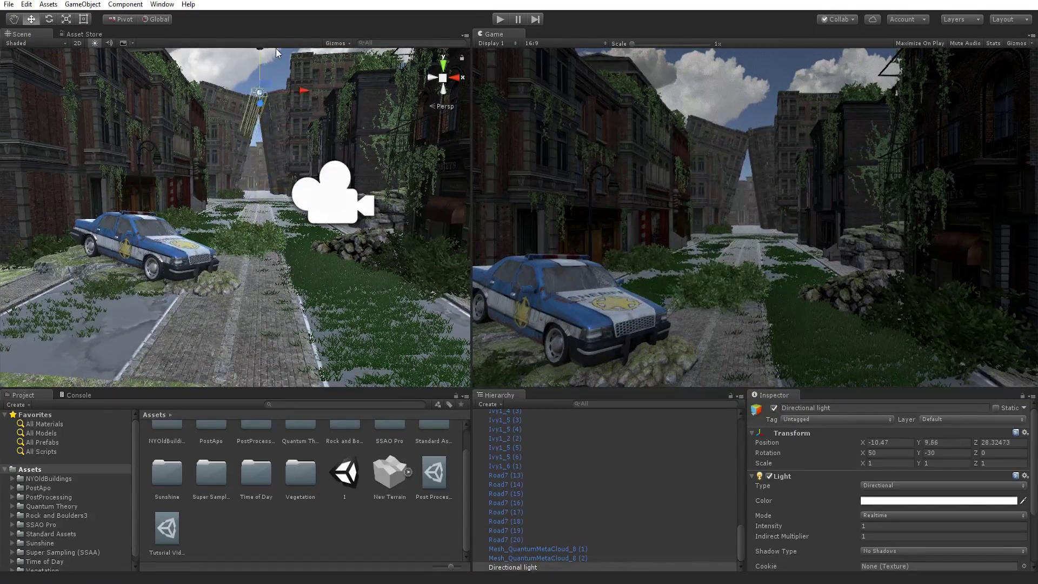
key("e")
left_click_drag(280, 103, 292, 92)
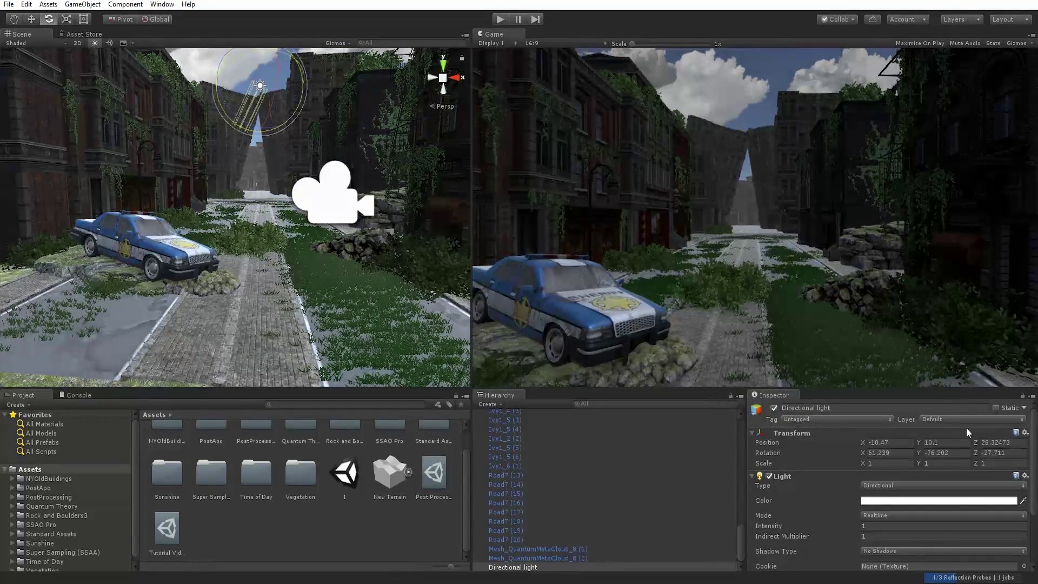
- Set the directional light's Shadow Type to Soft Shadows and turn it so shadows cross the street
scroll(879, 487, "down", 3)
left_click(879, 482)
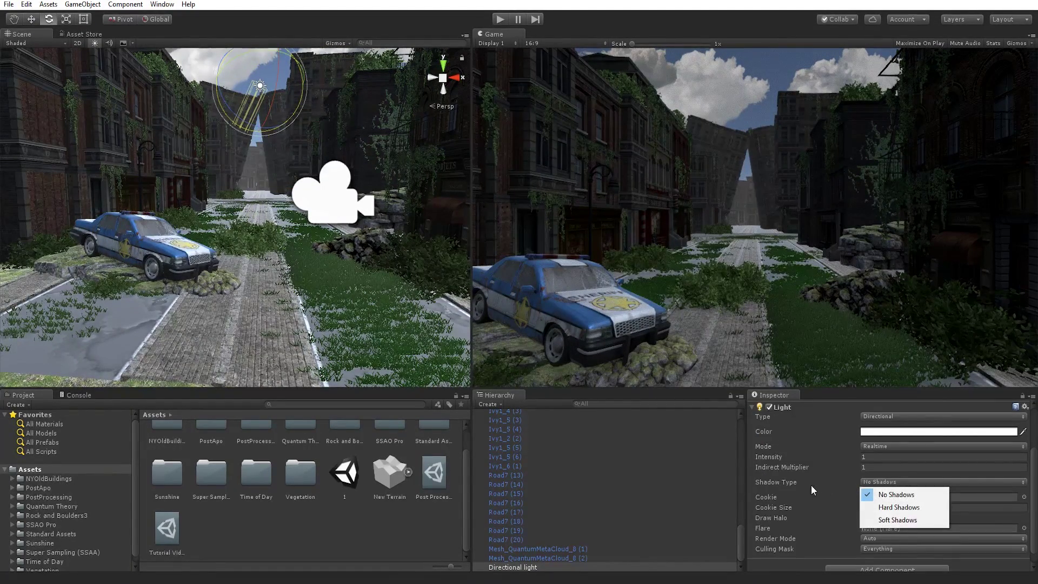
left_click(882, 520)
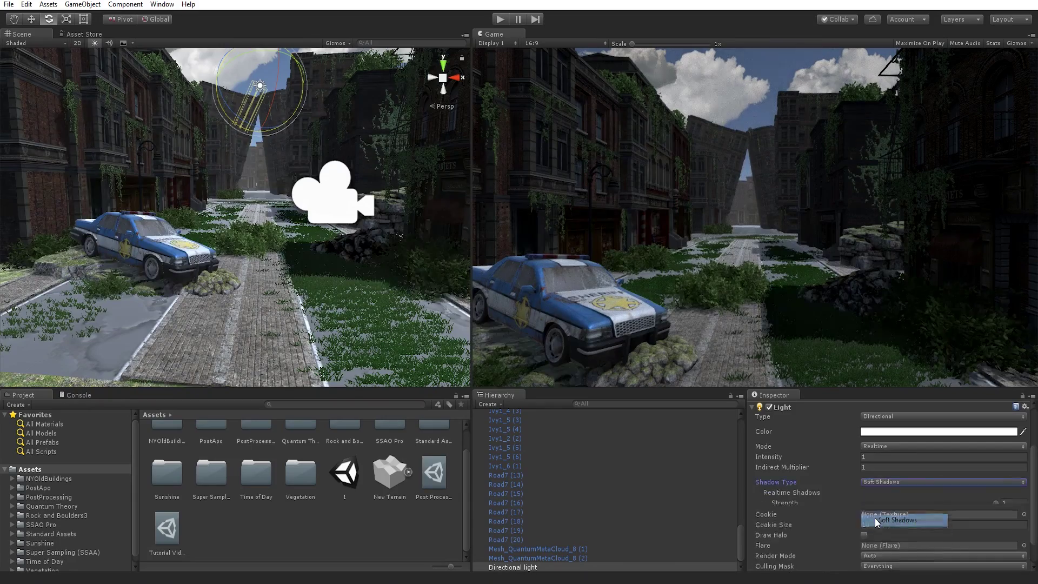
left_click_drag(242, 104, 292, 88)
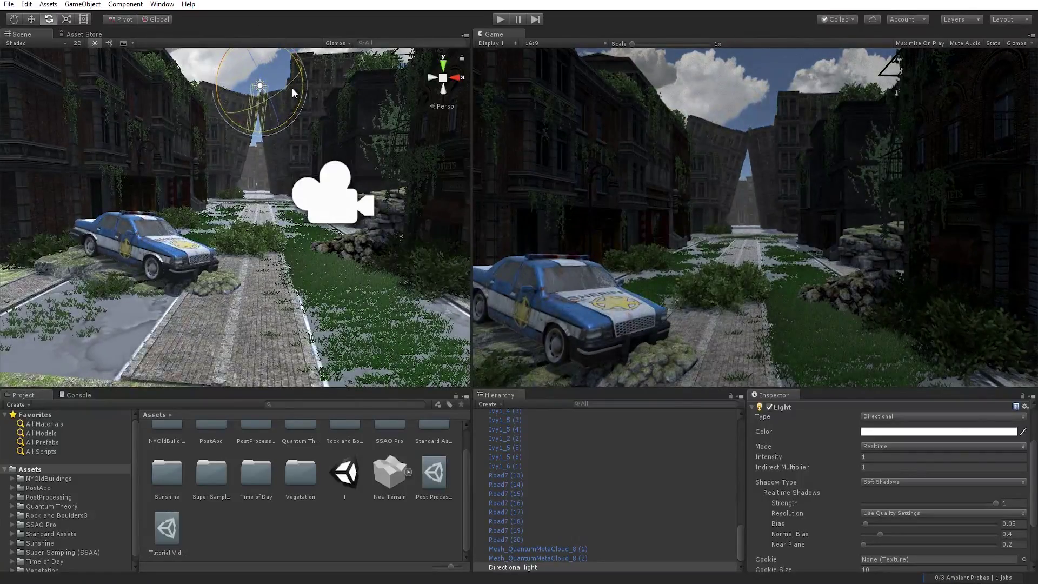